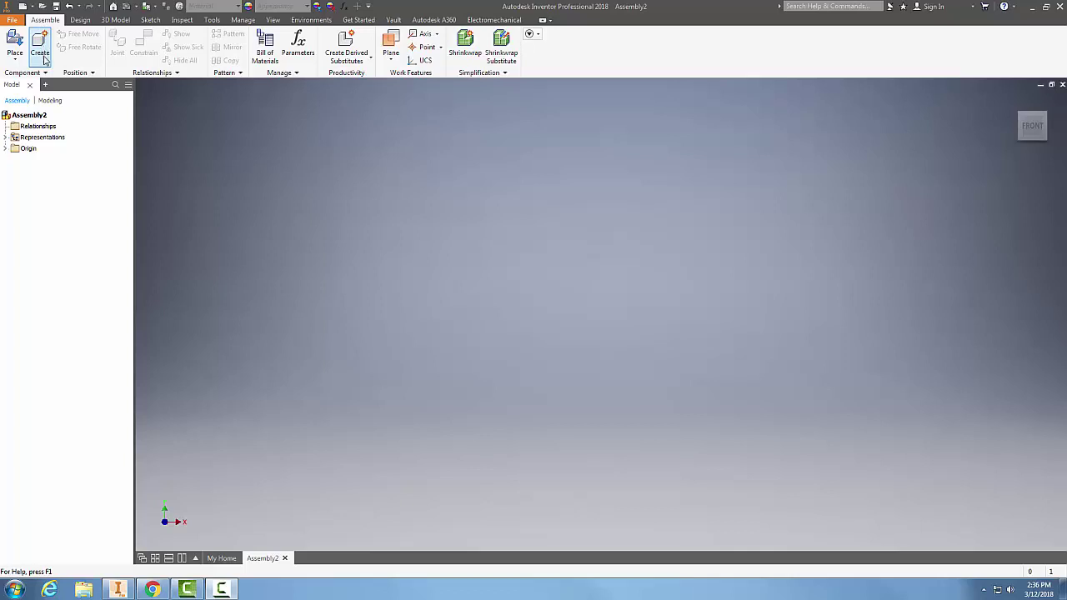
click(42, 54)
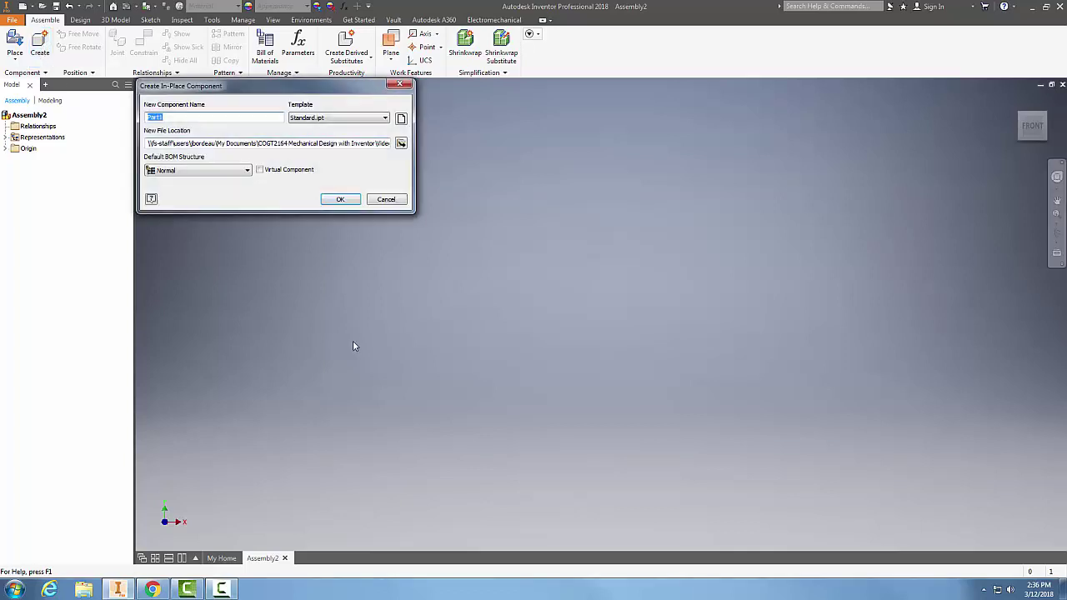
drag(280, 90, 442, 192)
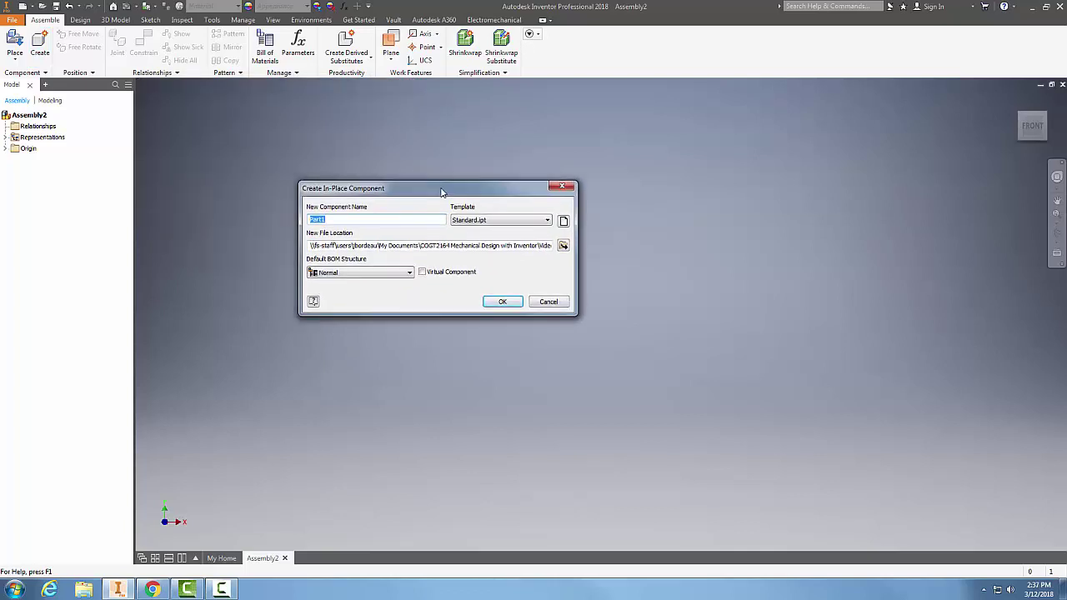
click(343, 220)
click(548, 221)
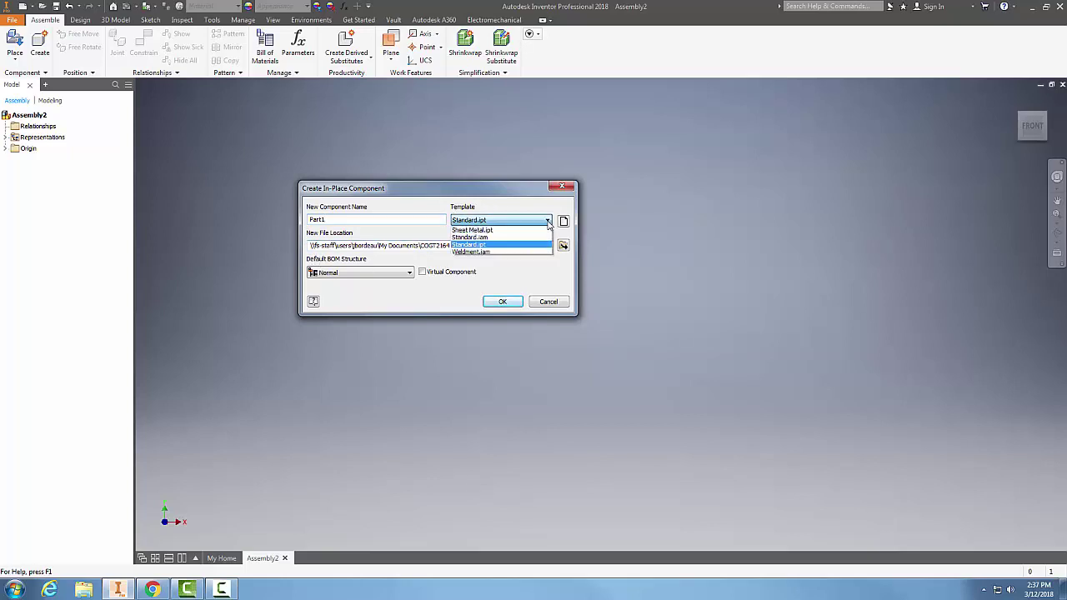
click(510, 248)
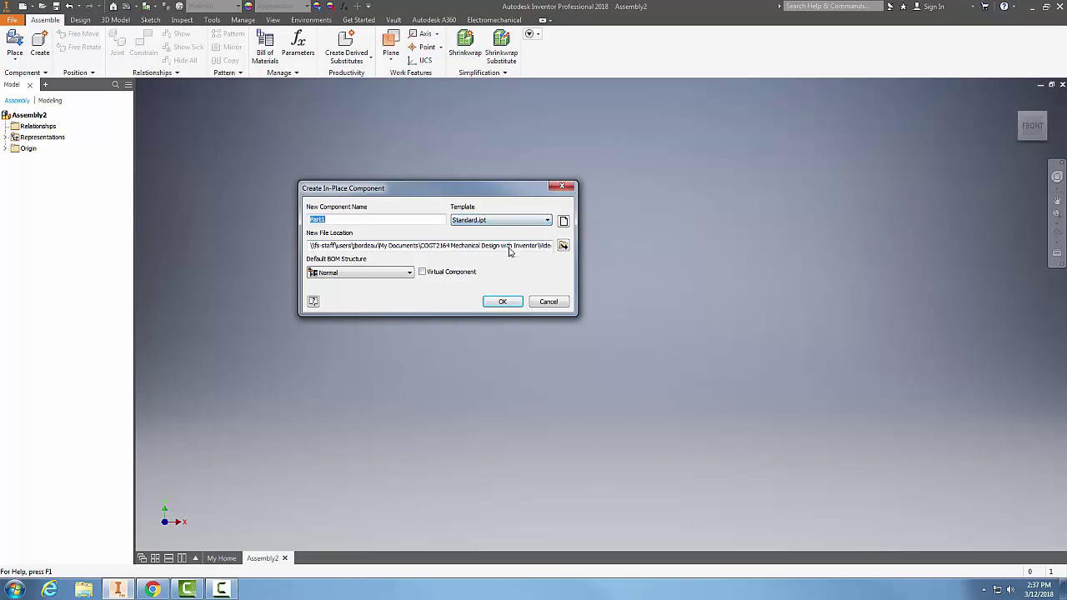
Choose Standard (mm).ipt from the Metric templates as Part1's template
click(564, 223)
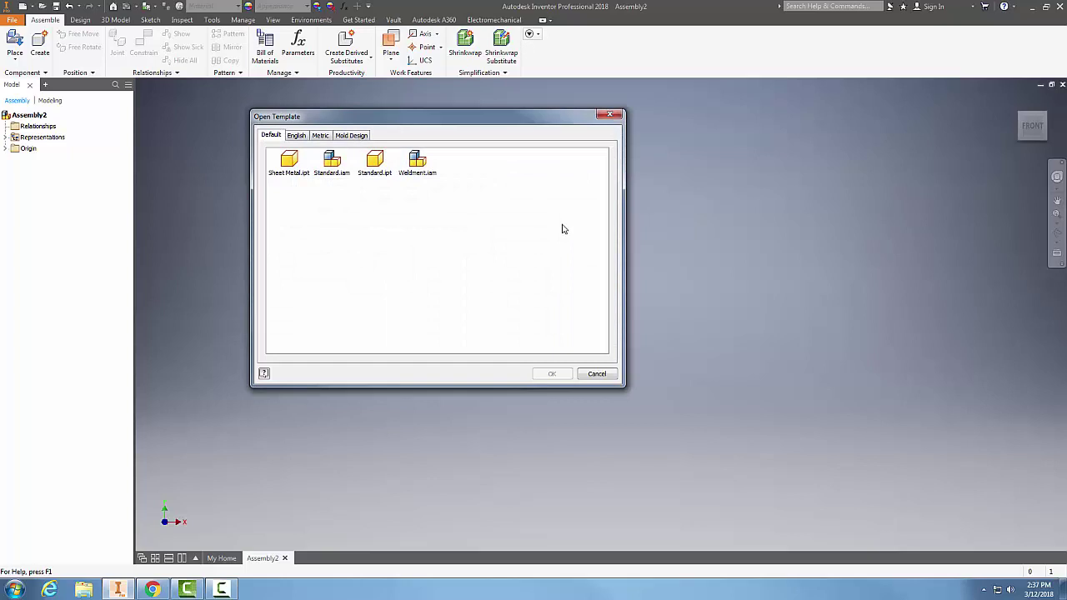
click(322, 137)
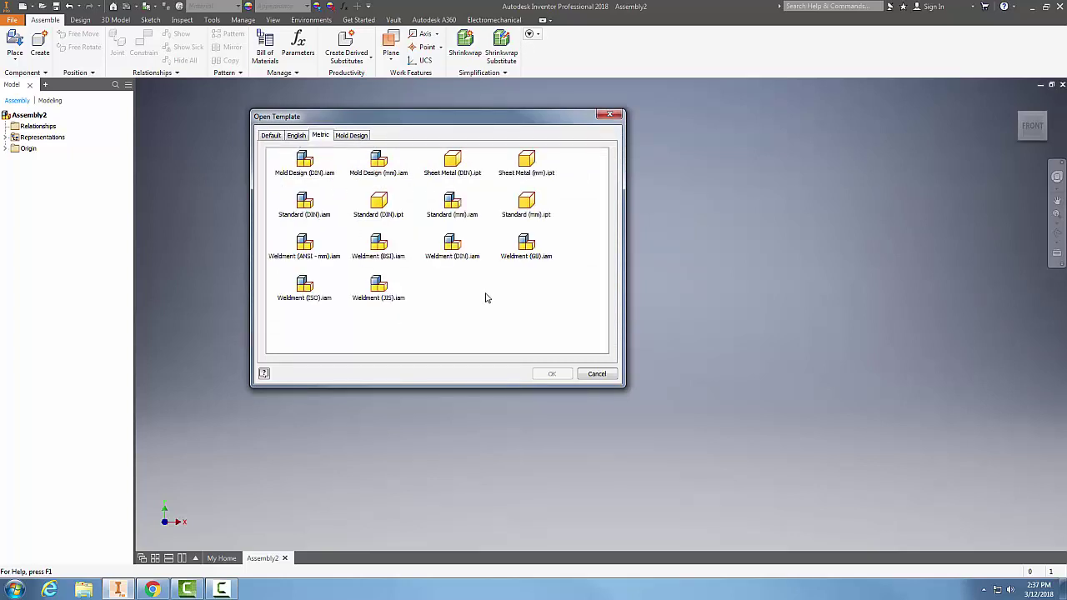
click(527, 209)
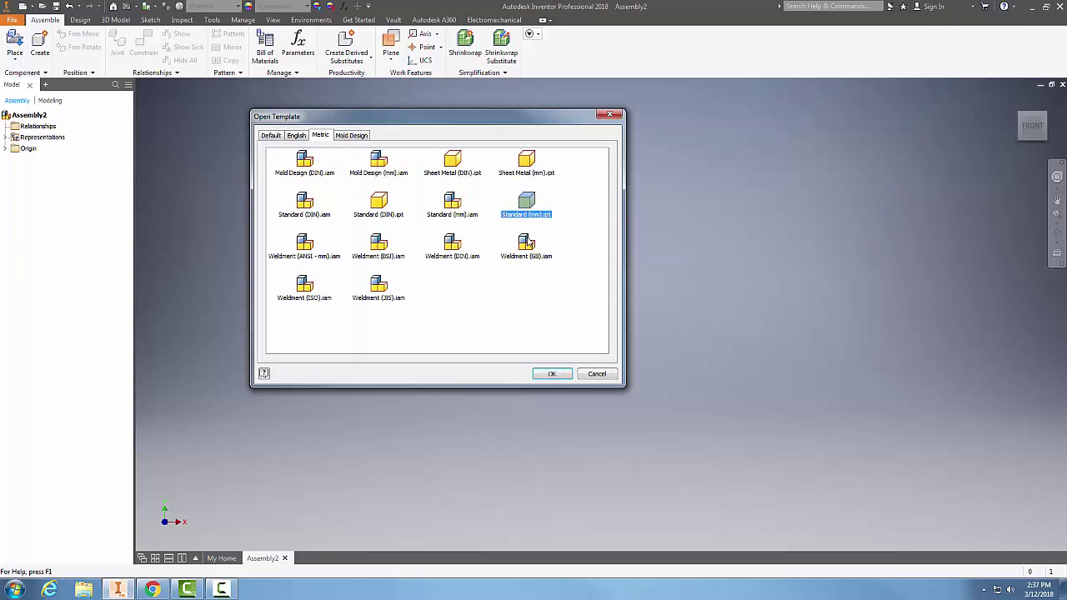
click(552, 373)
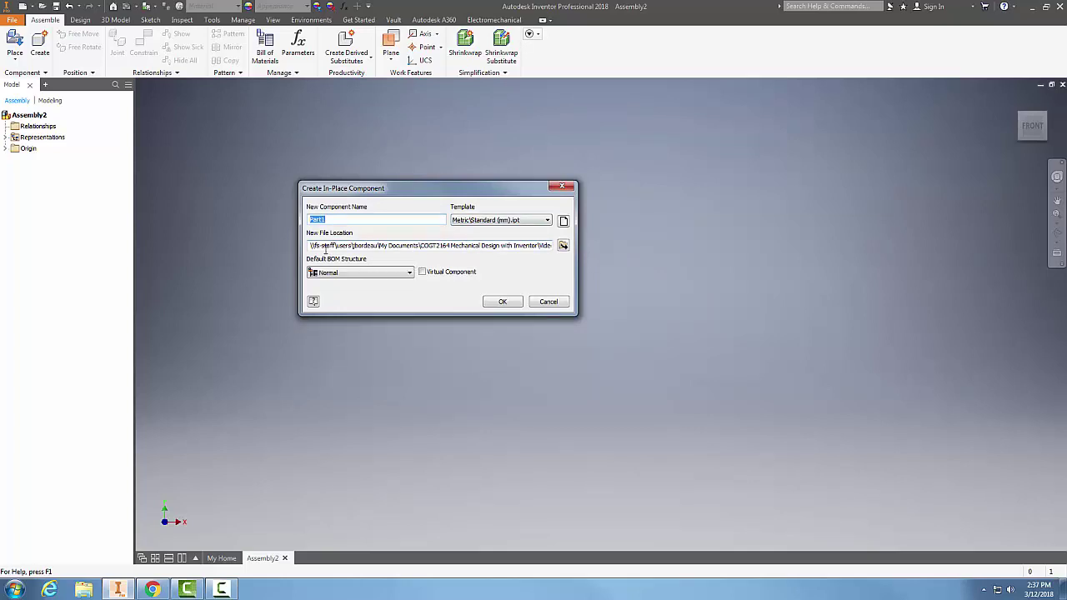
Set Part1.ipt's file location to the Chapter09 - Assembly Modeling - I folder
click(415, 245)
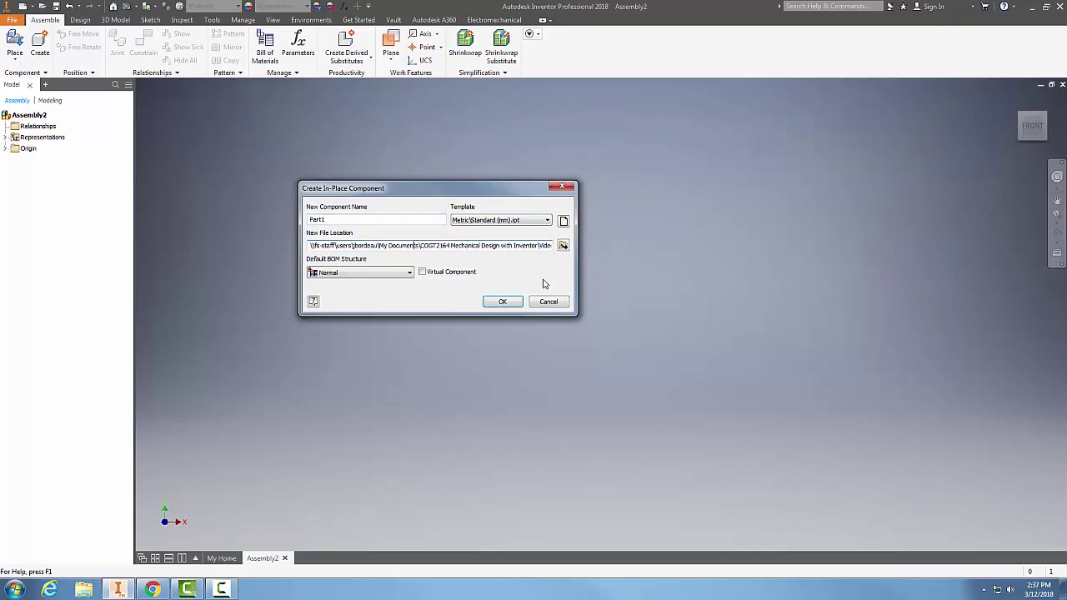
key(End)
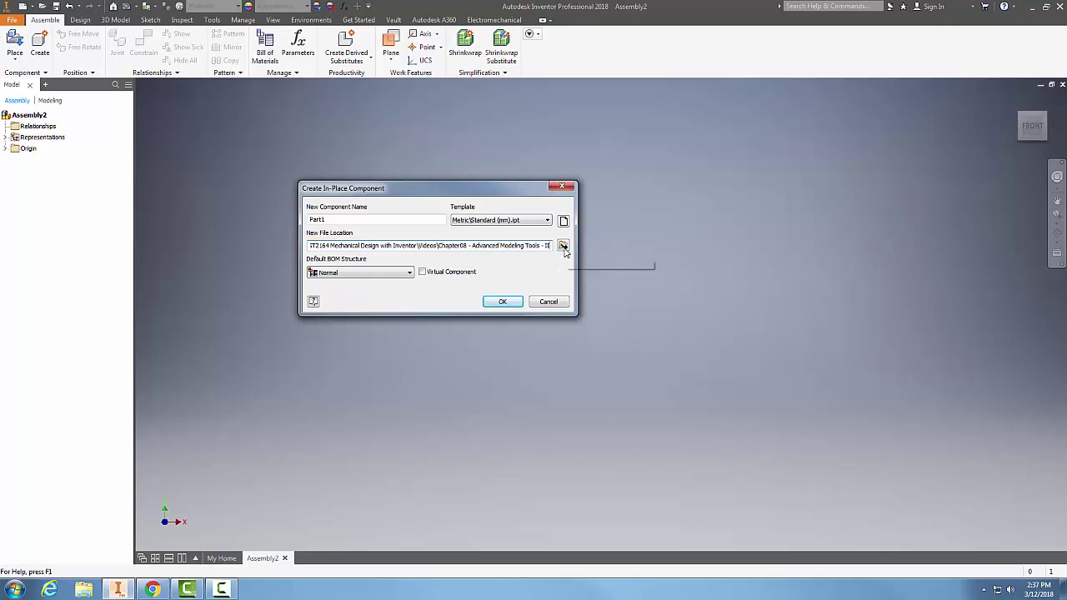
click(564, 247)
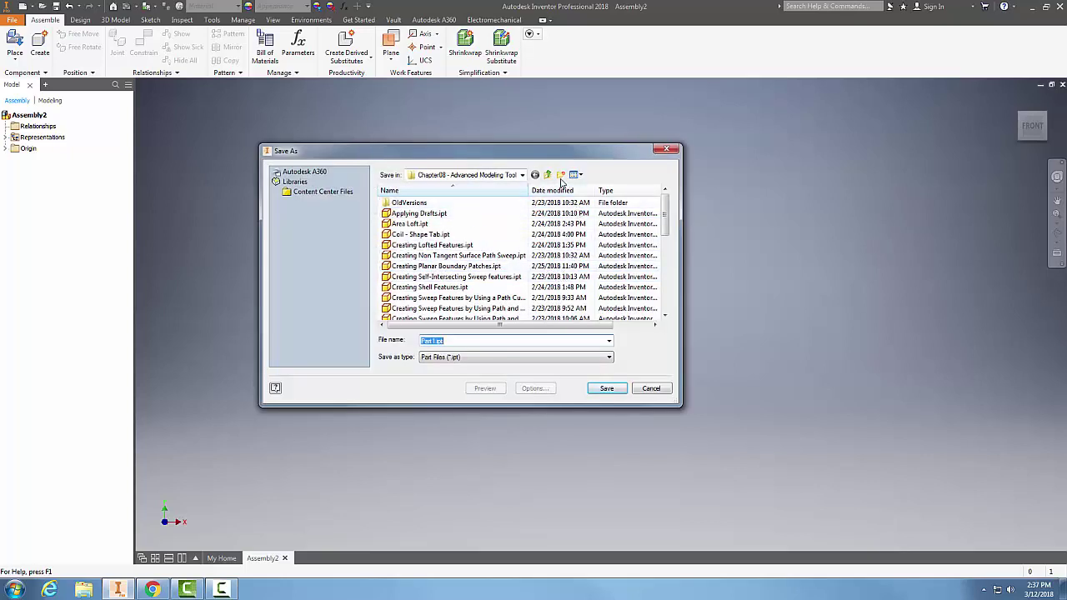
click(548, 175)
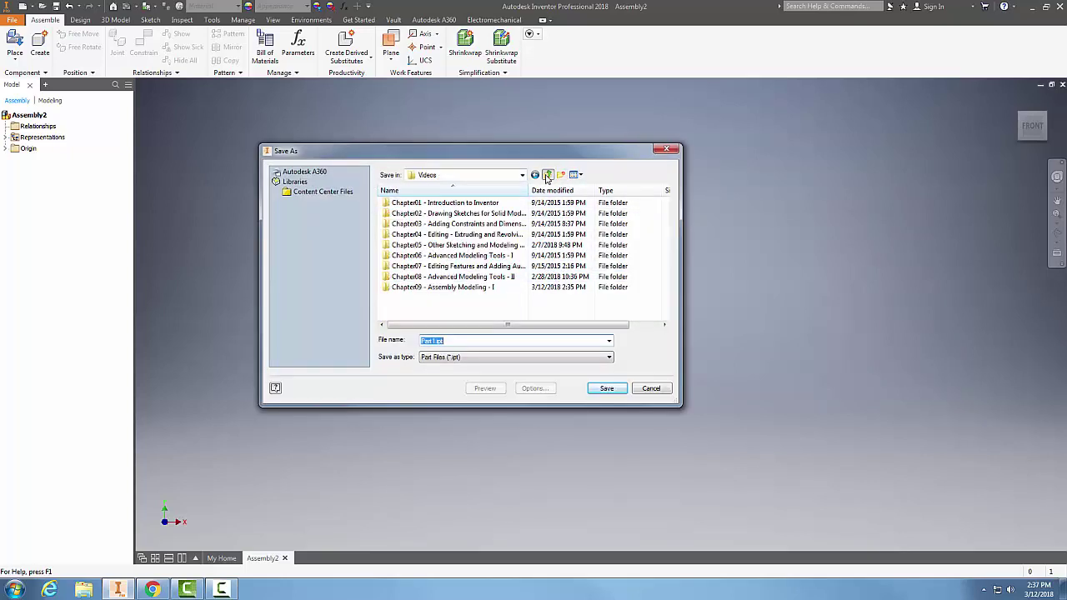
double_click(454, 290)
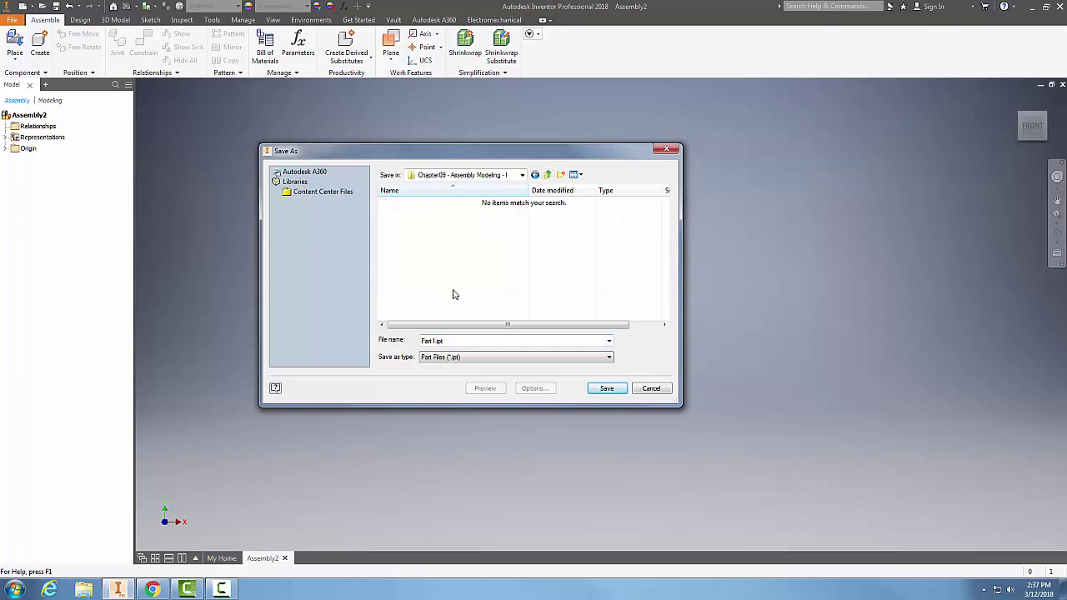
double_click(454, 341)
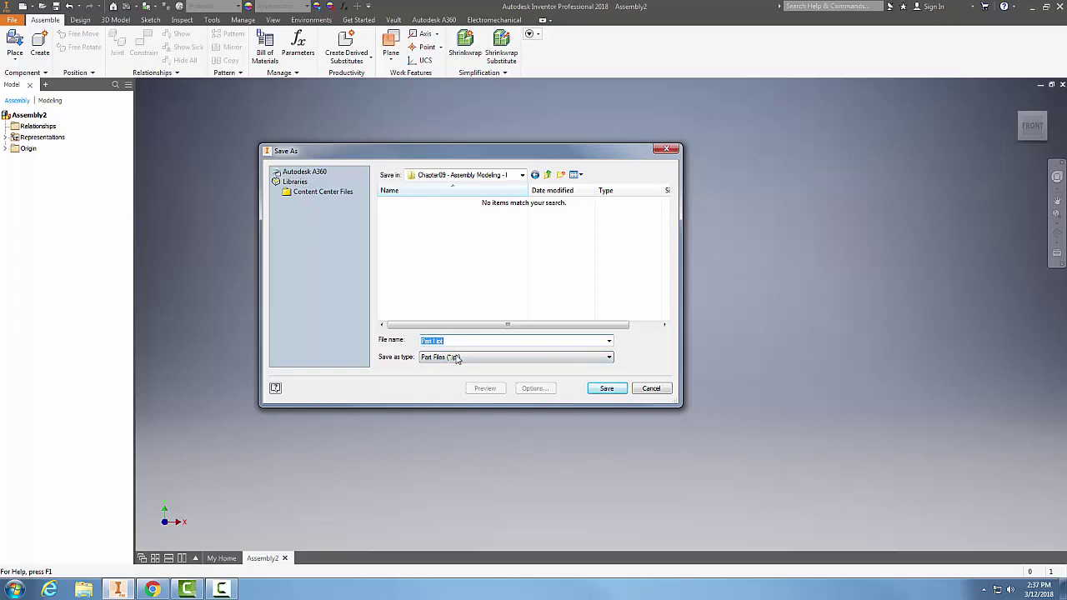
click(614, 392)
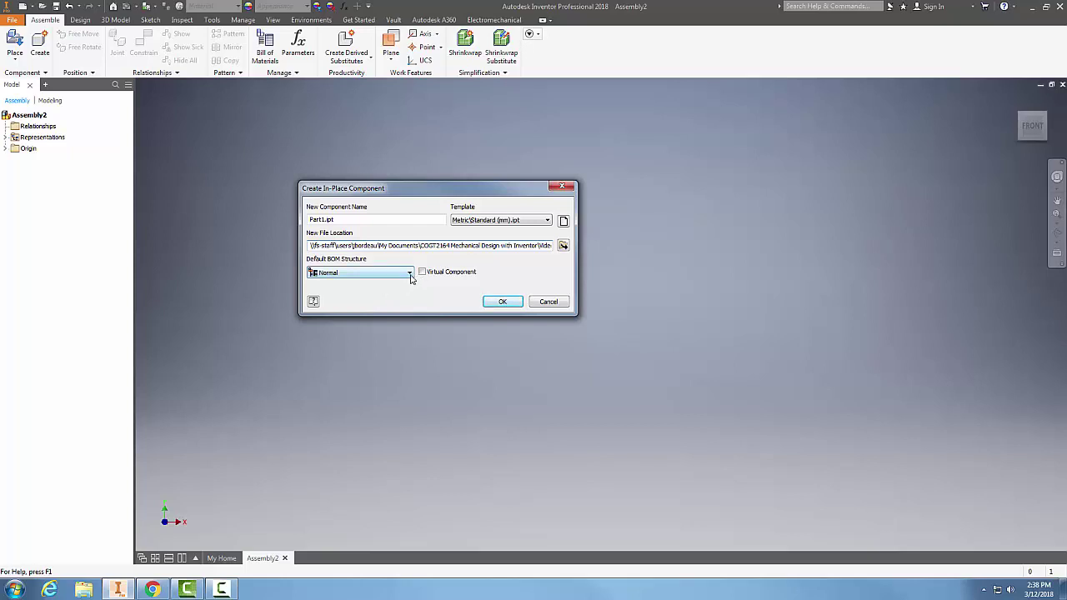
Keep the Default BOM Structure at Normal and create the in-place component
click(409, 275)
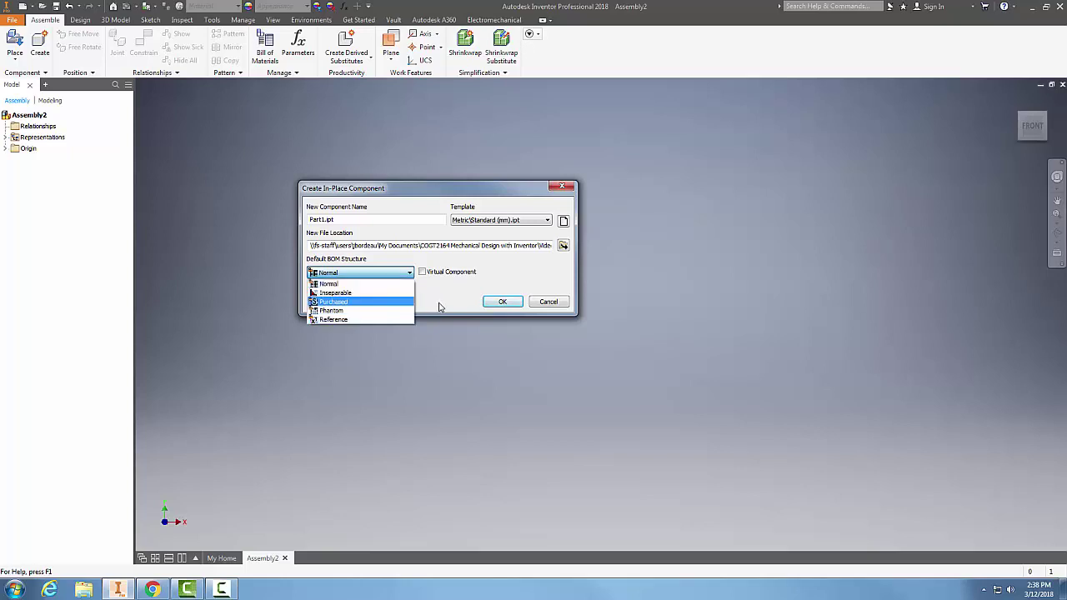
click(329, 283)
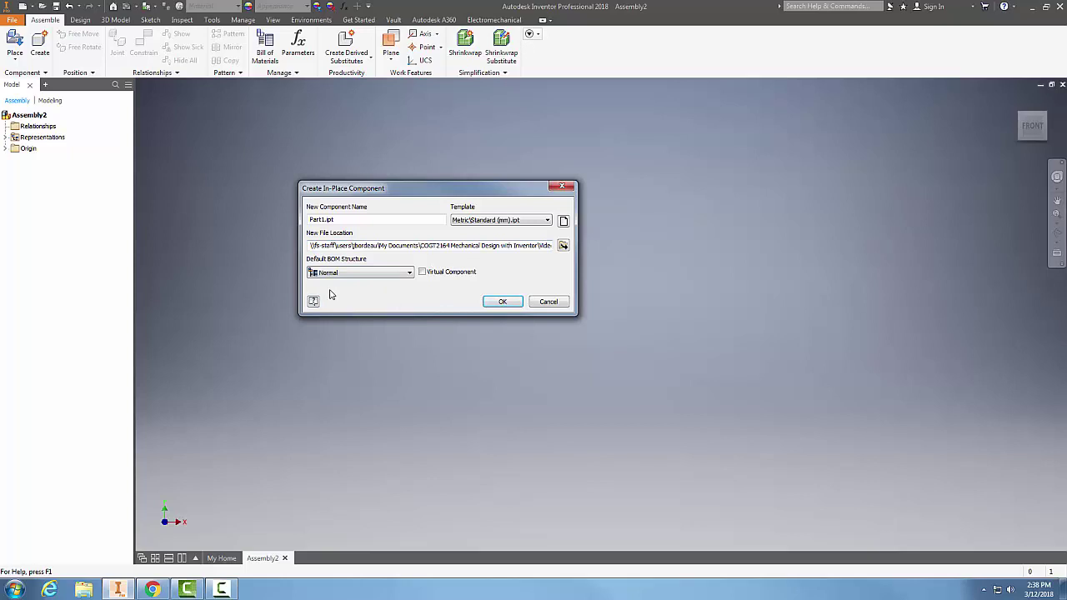
click(504, 303)
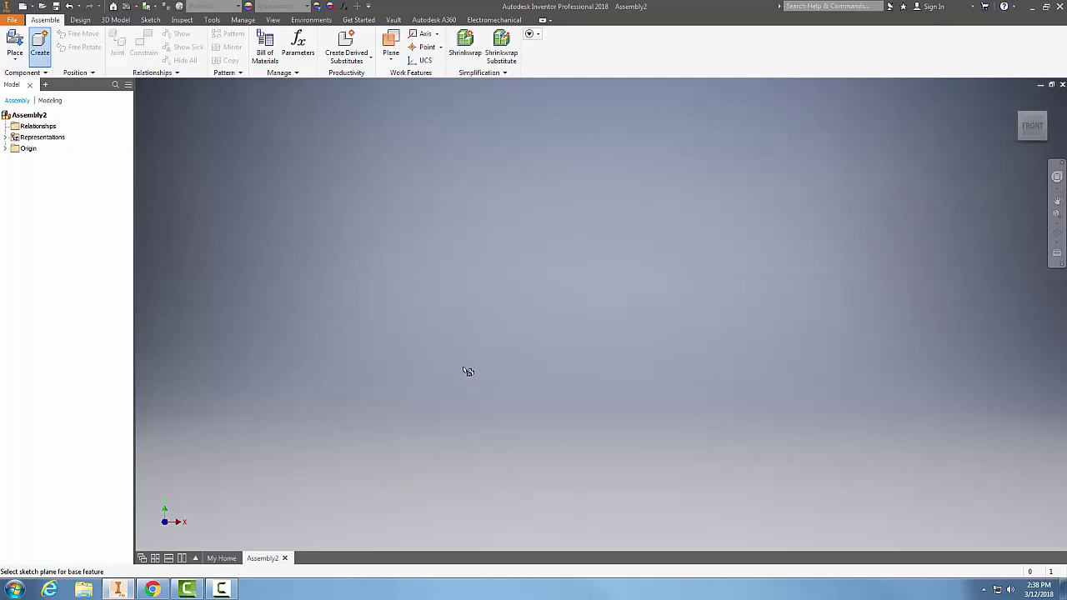
Place Part1 on the XY Plane from the assembly's Origin folder
click(5, 149)
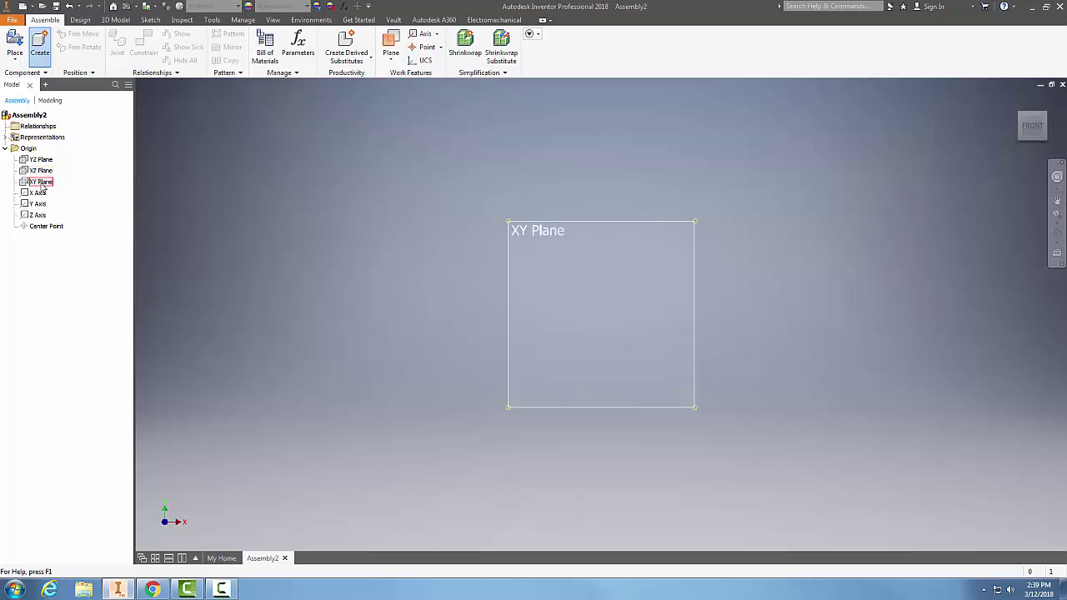
click(41, 182)
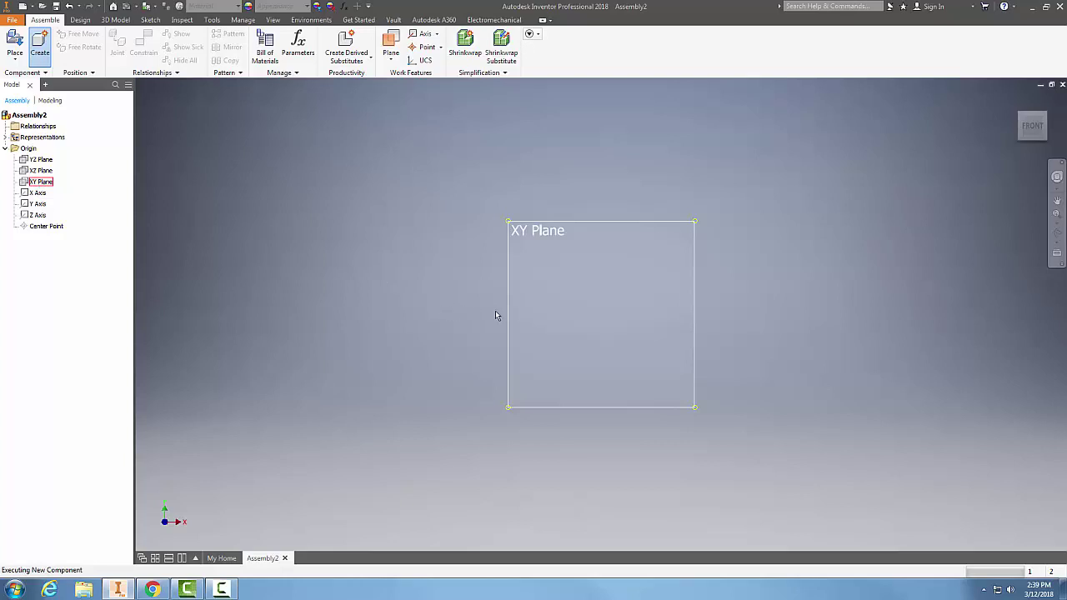
click(527, 314)
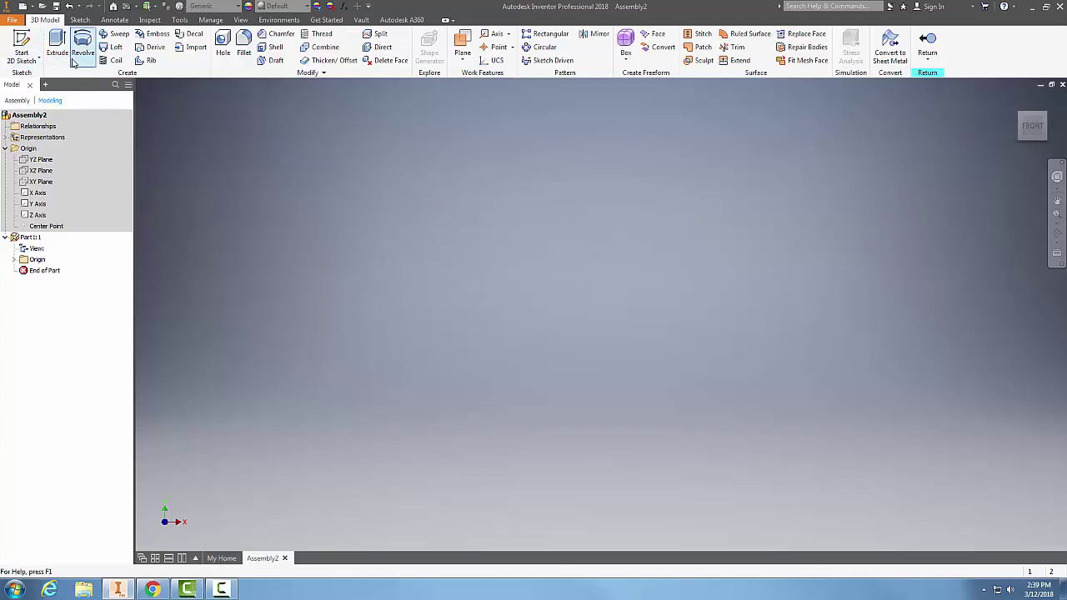
Start a 2D sketch on Part1's XY Plane
click(40, 61)
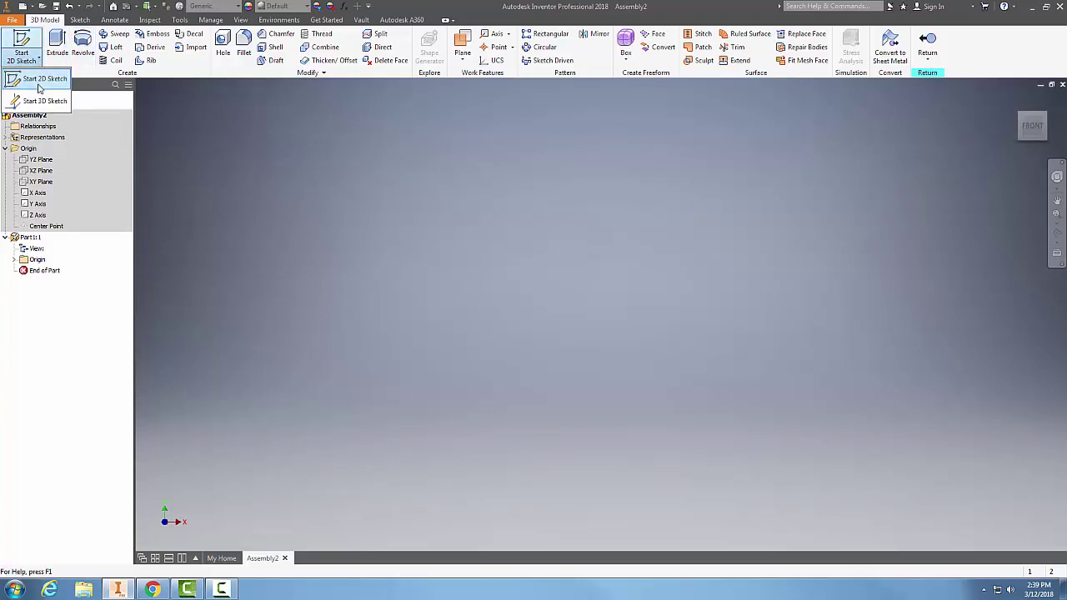
click(38, 77)
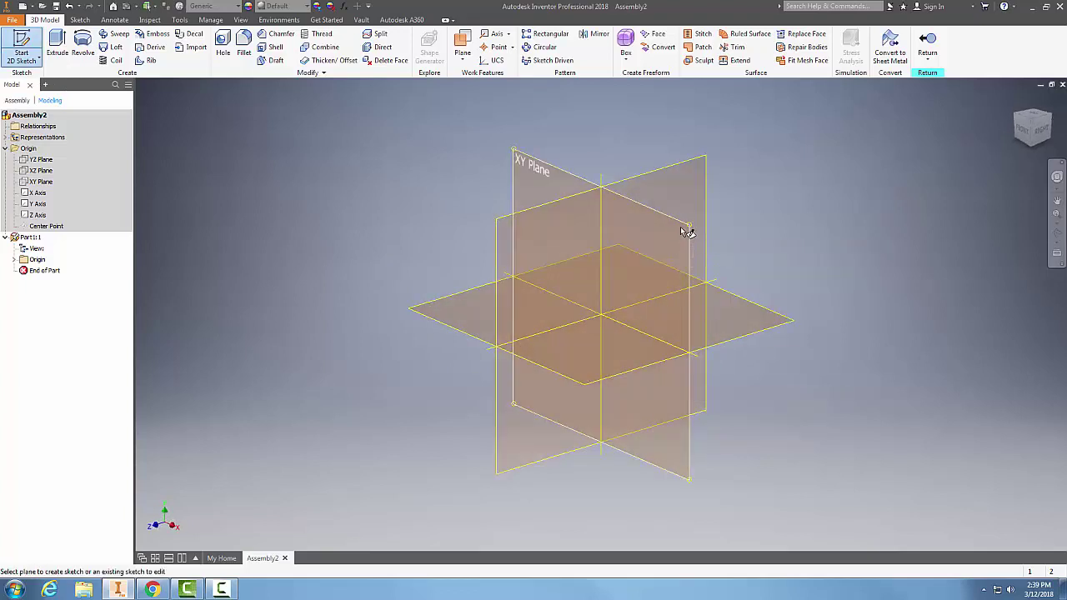
click(684, 232)
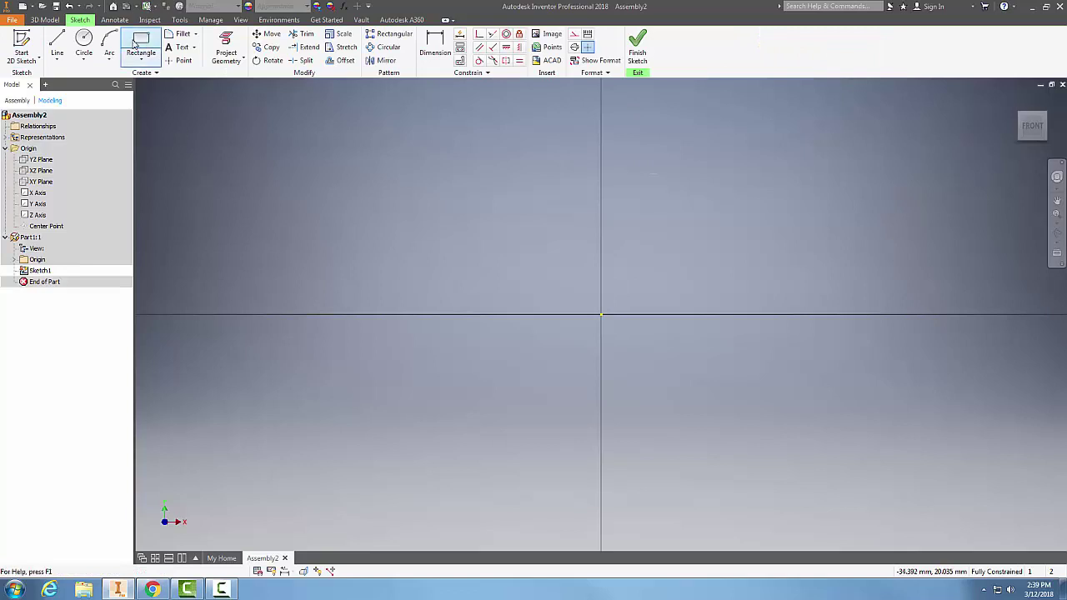
Draw a 12 × 10 mm rectangle starting at the sketch origin
click(139, 46)
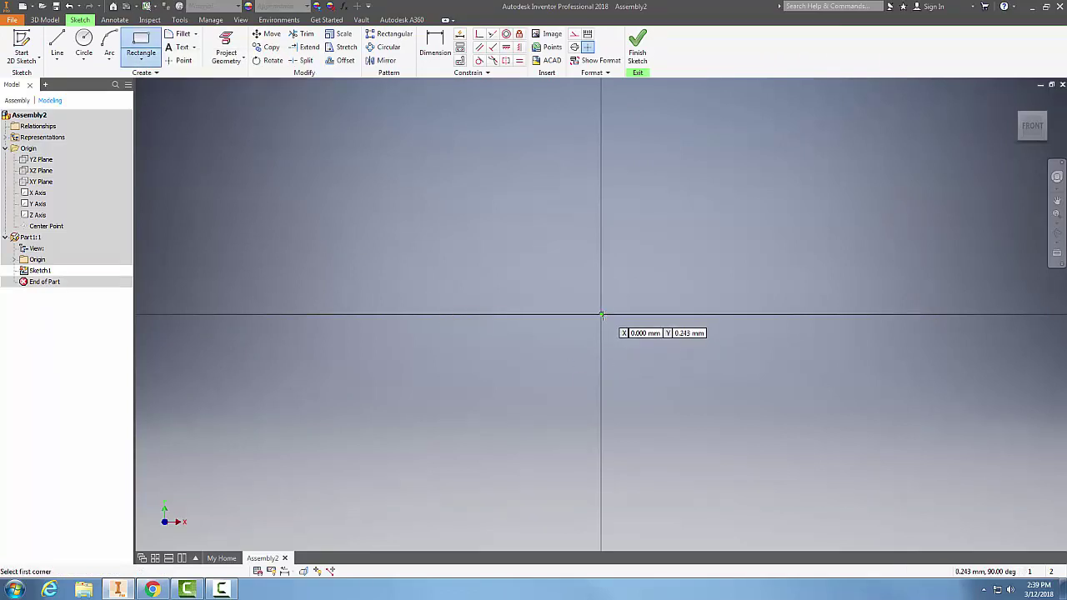
click(601, 315)
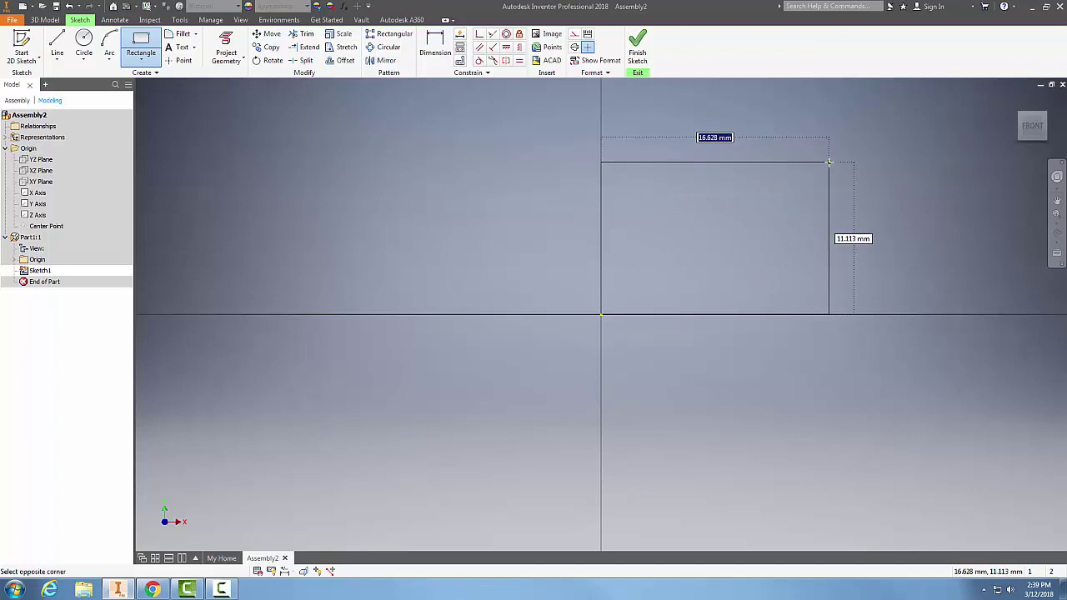
text(12)
key(Tab)
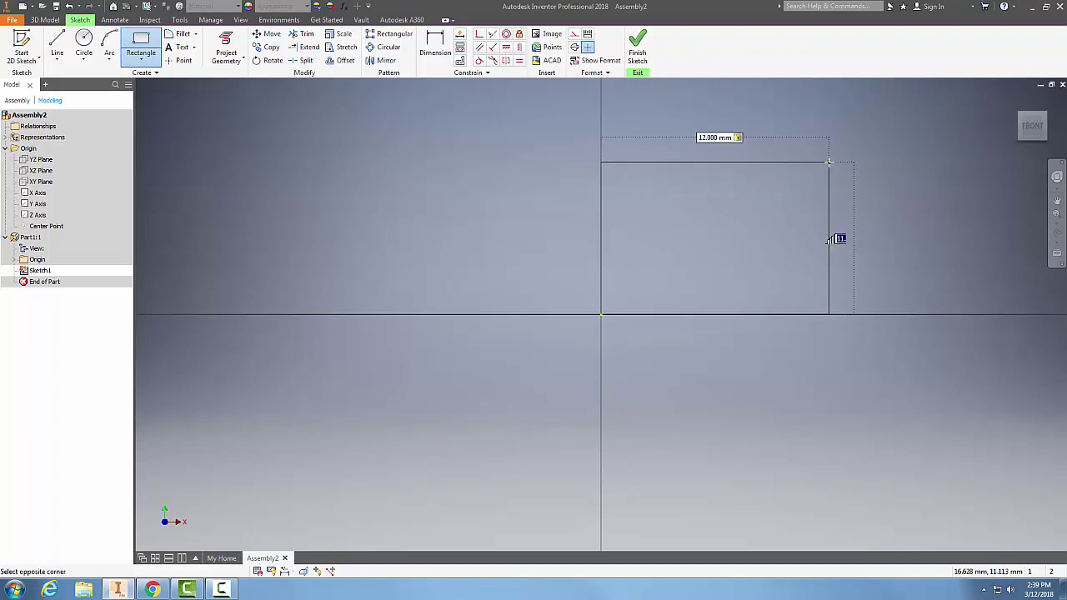
text(10)
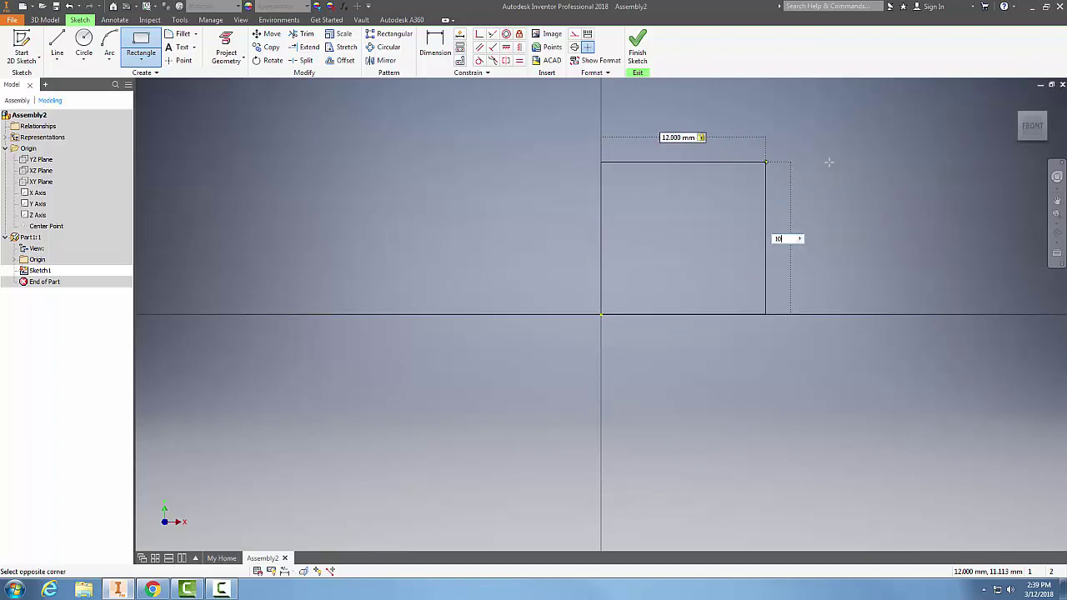
key(Return)
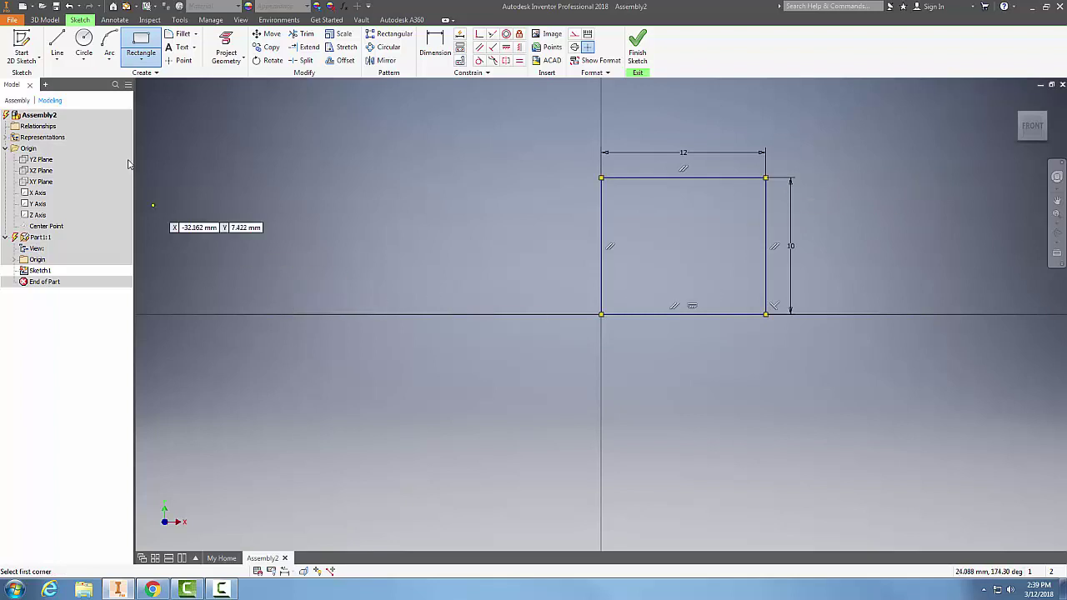
Add a 2 mm diameter circle inside the rectangle and finish the sketch
click(84, 41)
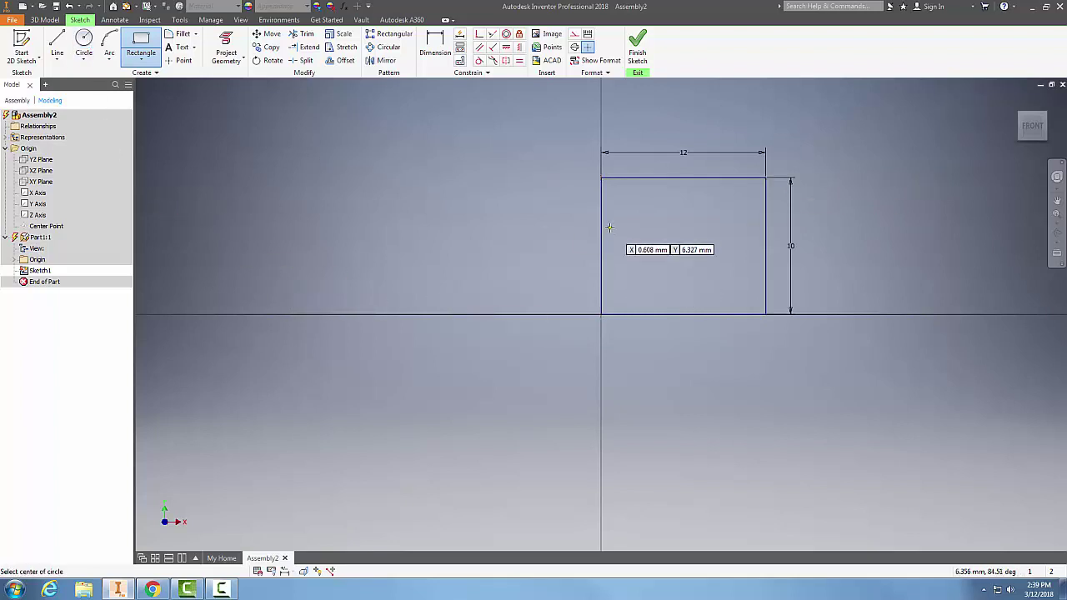
click(682, 245)
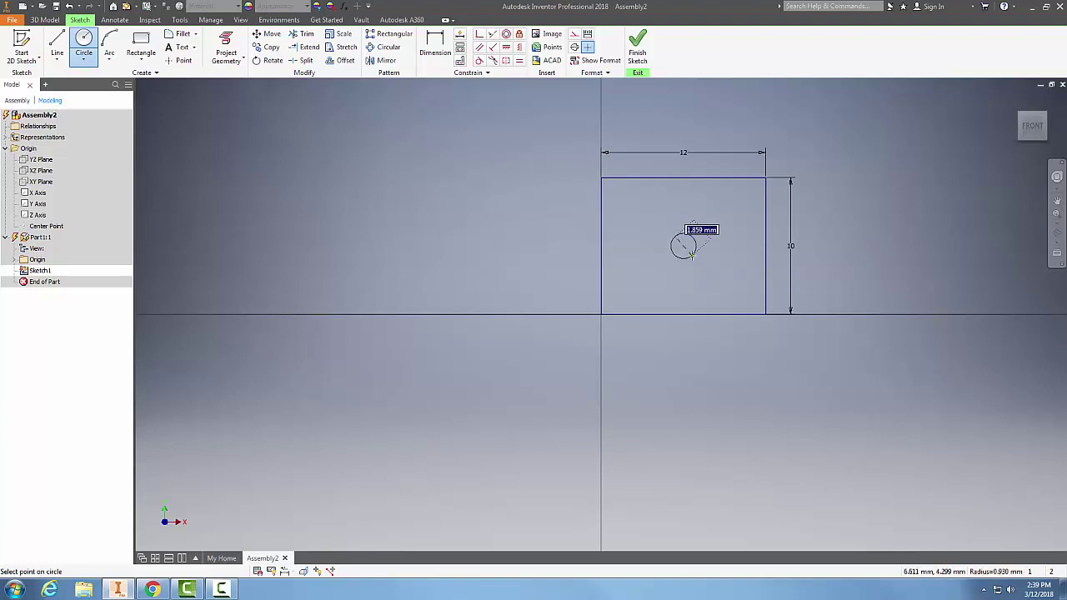
key(Return)
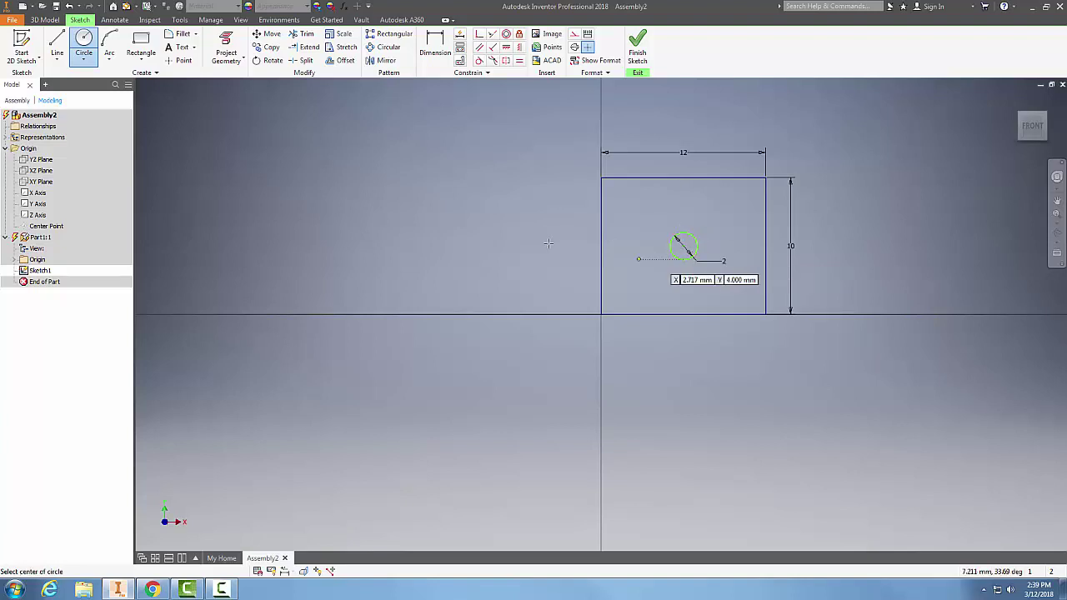
click(637, 54)
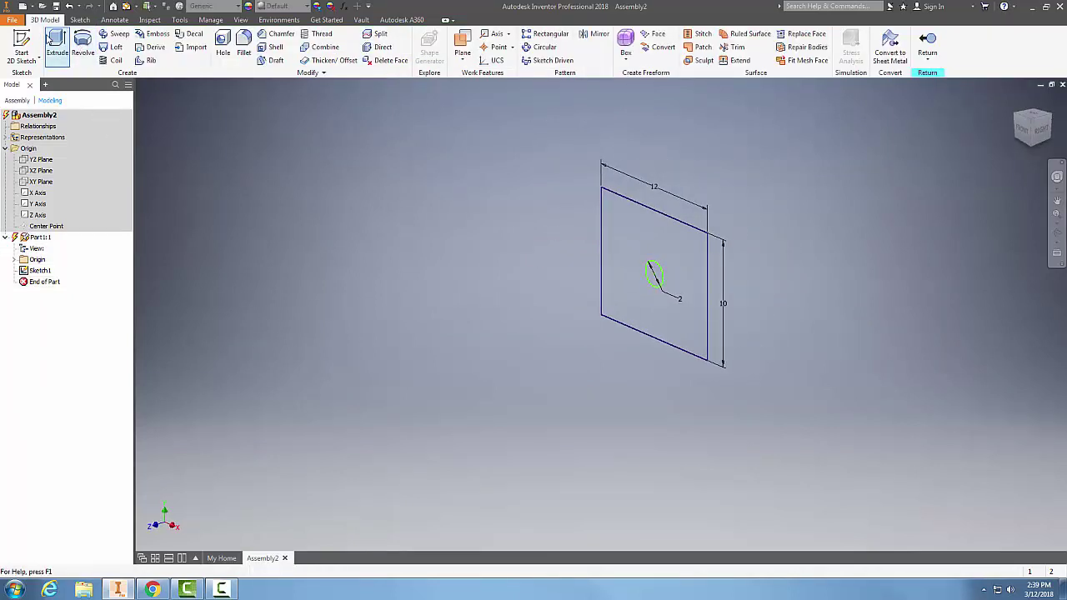
Extrude the rectangle profile 2 mm instead of 10 mm to create Extrusion1
click(57, 41)
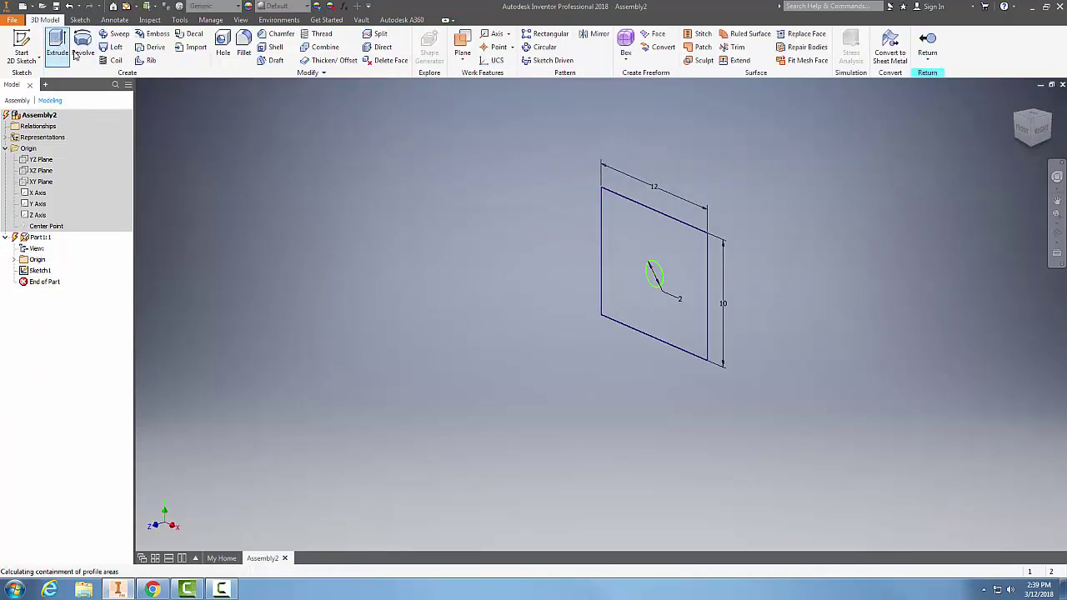
click(697, 332)
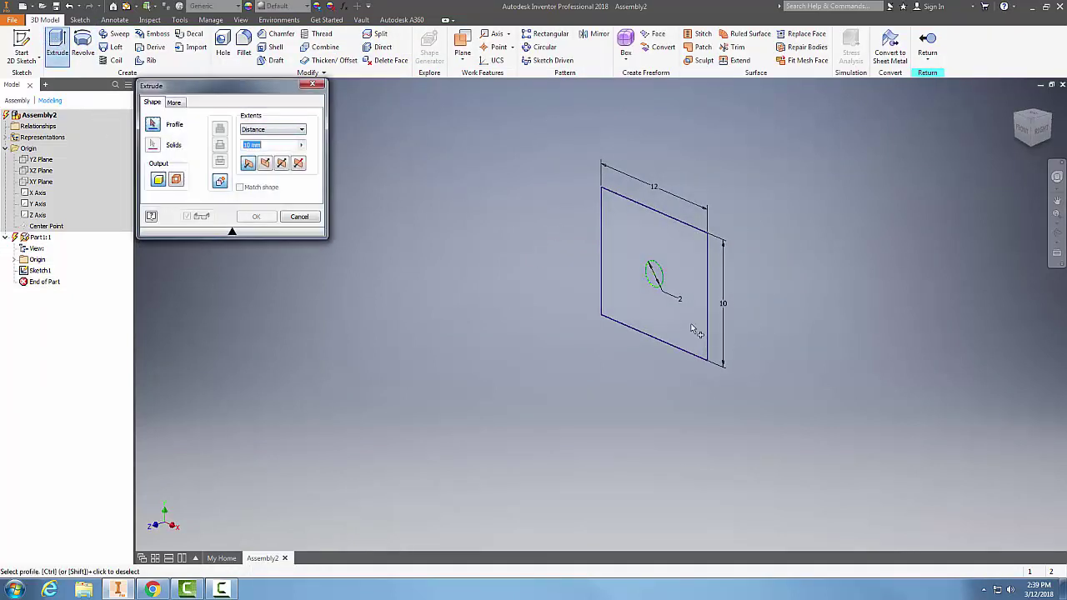
click(252, 145)
key(BackSpace)
key(BackSpace)
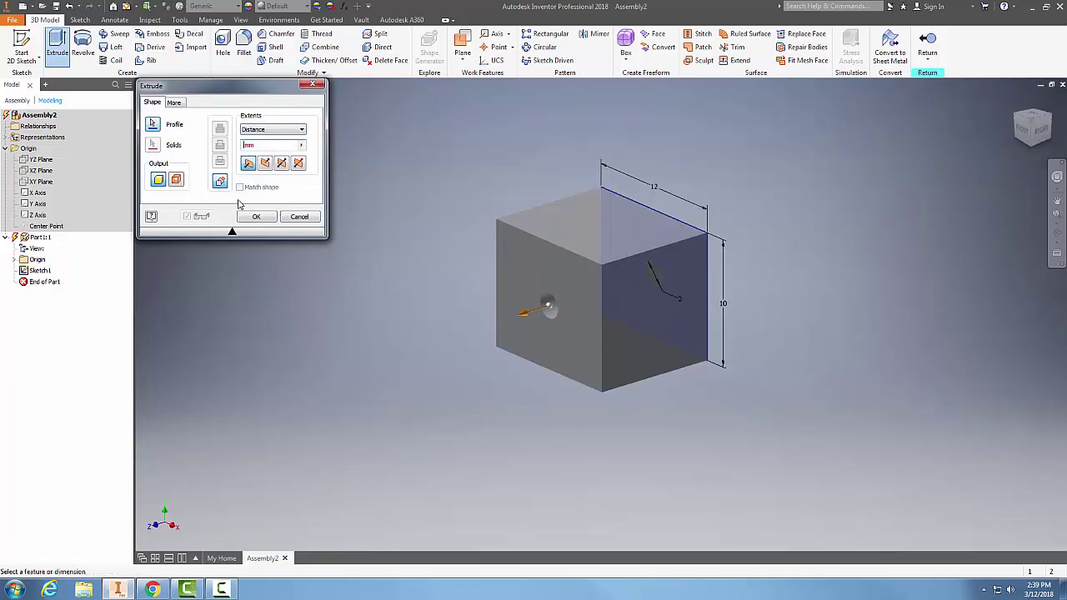
text(2)
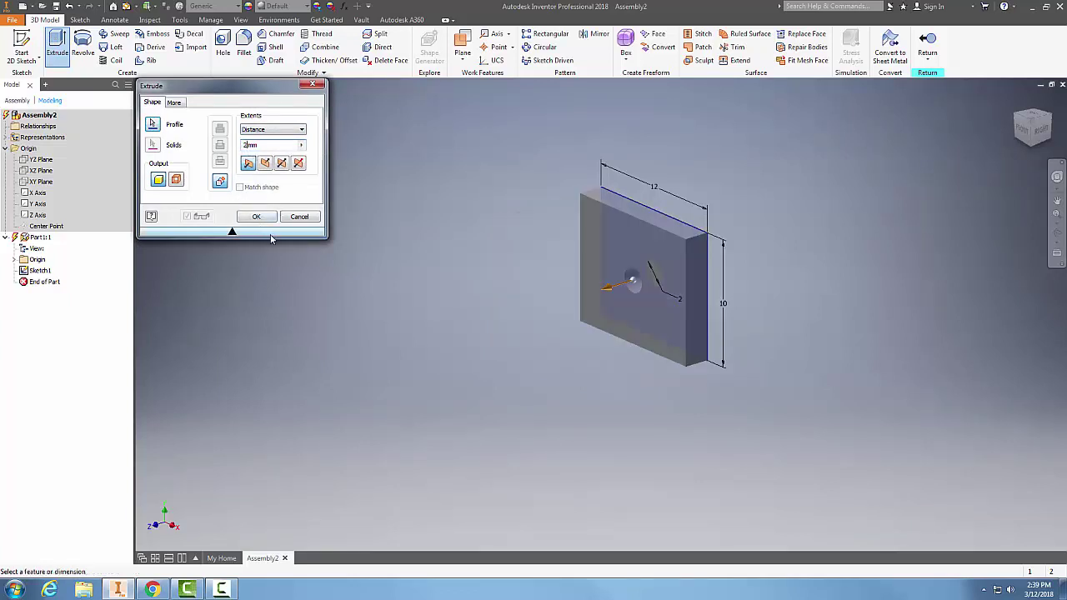
click(256, 215)
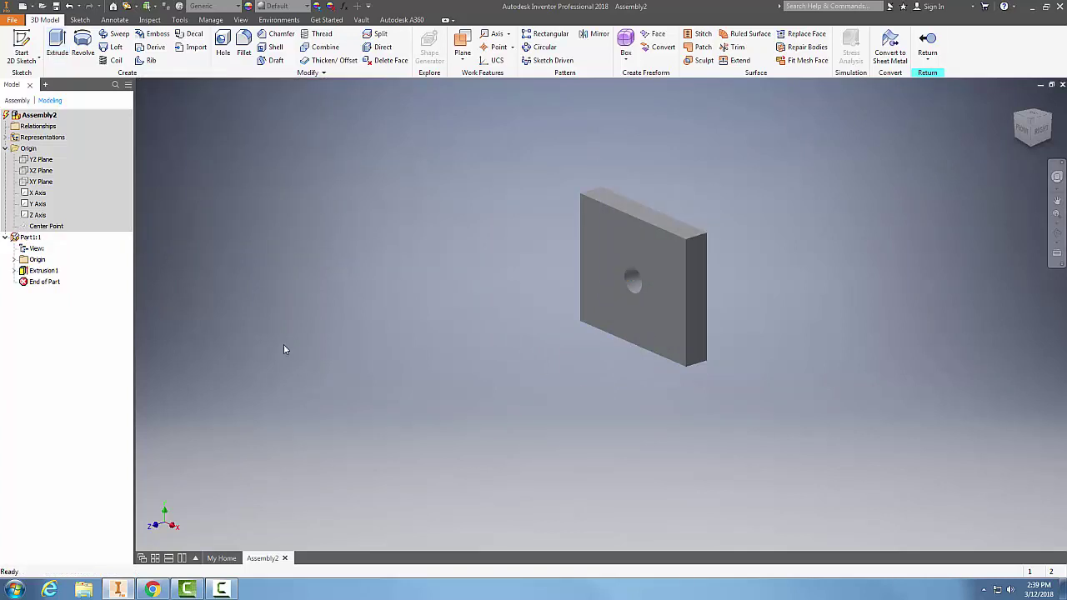
click(35, 261)
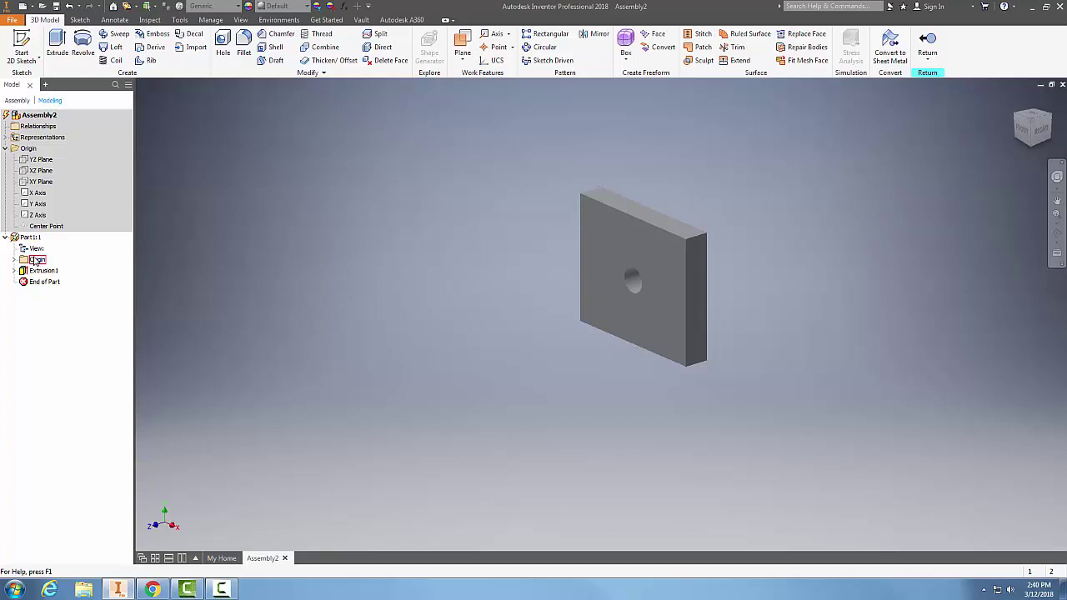